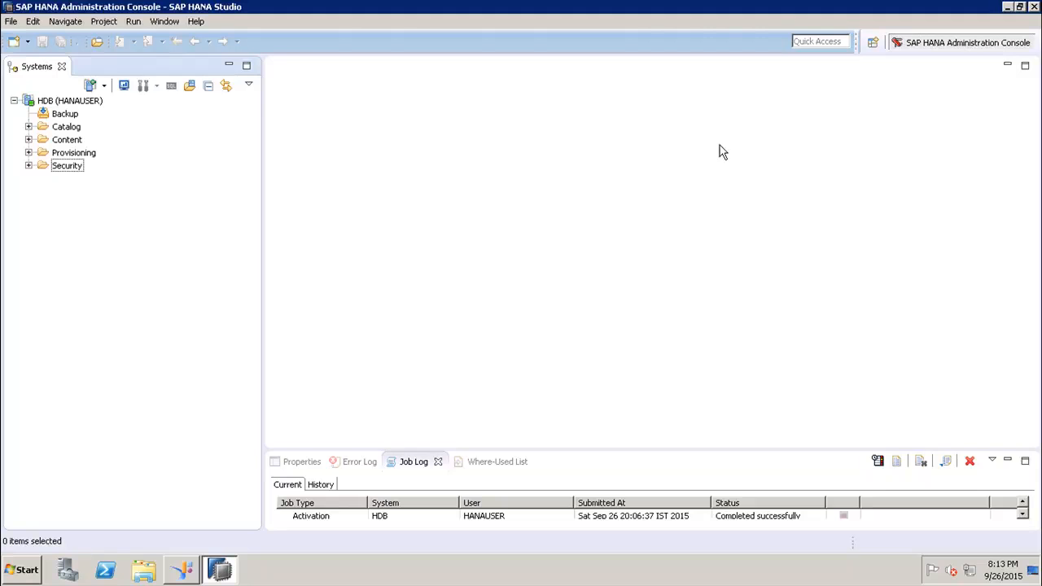
# Expand HDB's Security folder, collapse the long Users list, and select the Users node
pyautogui.click(29, 166)
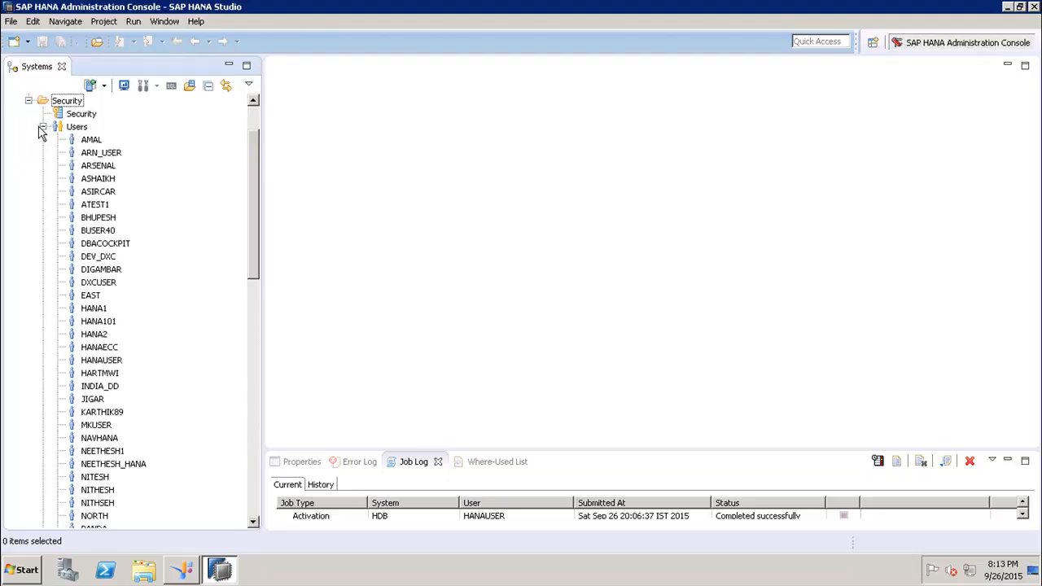
pyautogui.click(44, 128)
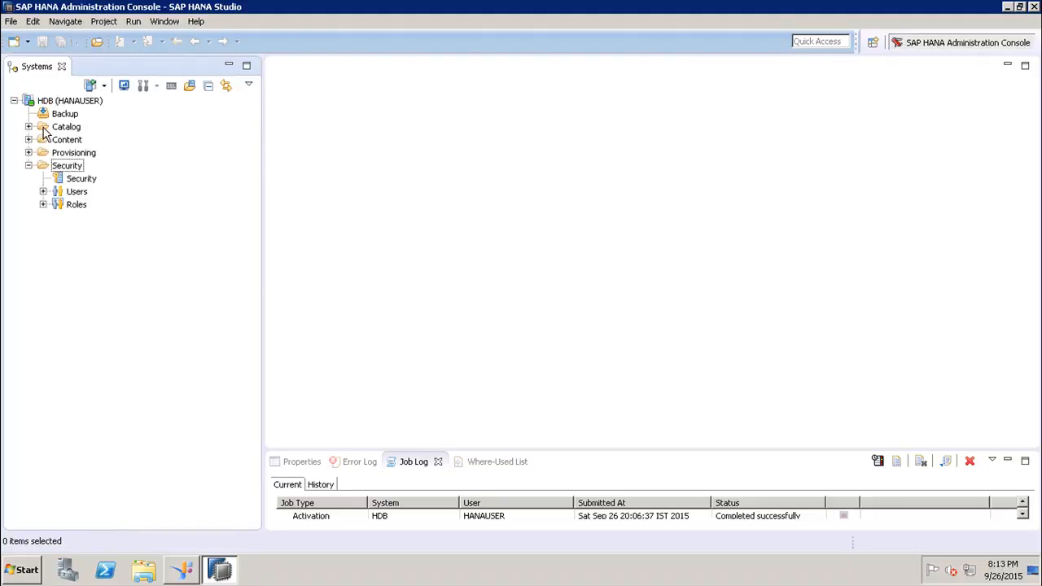
pyautogui.click(78, 193)
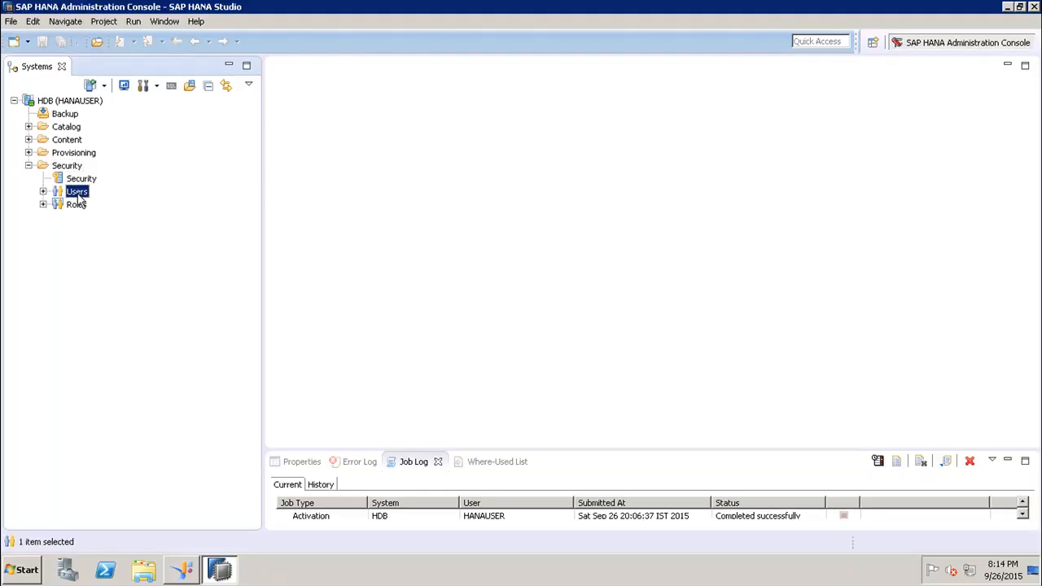
# Start a new database user on HDB from the Users node's context menu
pyautogui.rightClick(79, 199)
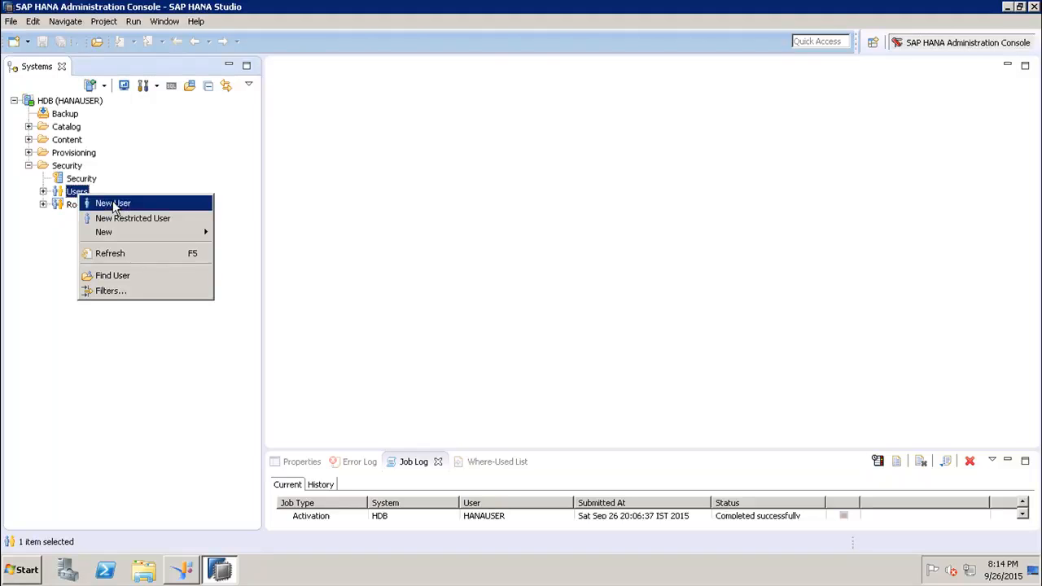
pyautogui.click(114, 204)
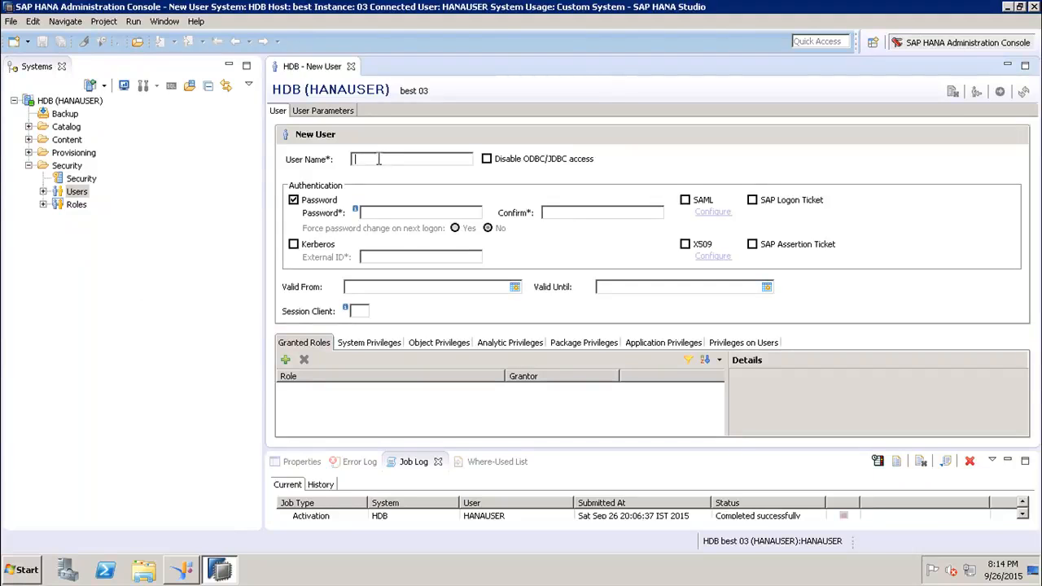
# Name the user DEMO_NEW_USER, enter and confirm its password, and set Force password change to No
pyautogui.write('DE')
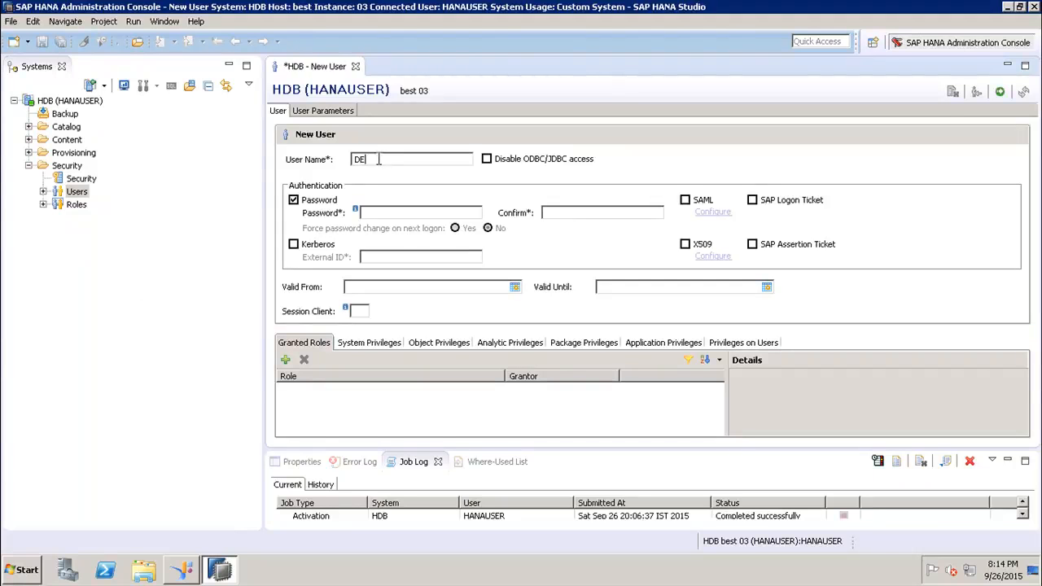
pyautogui.write('MO_NEW_USER')
pyautogui.click(430, 214)
pyautogui.write('Welcome1')
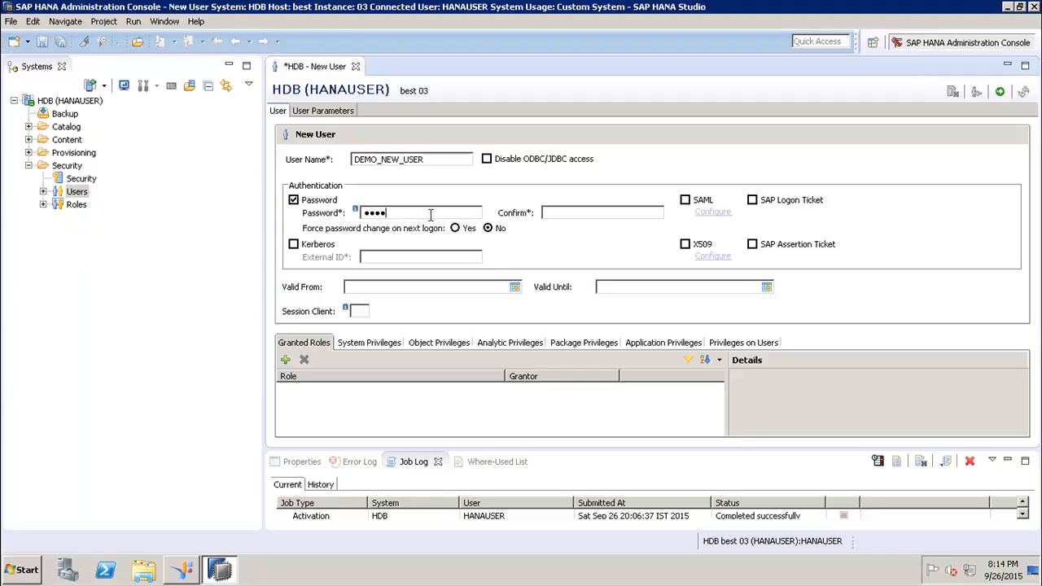
pyautogui.write('23Welcome12')
pyautogui.click(467, 229)
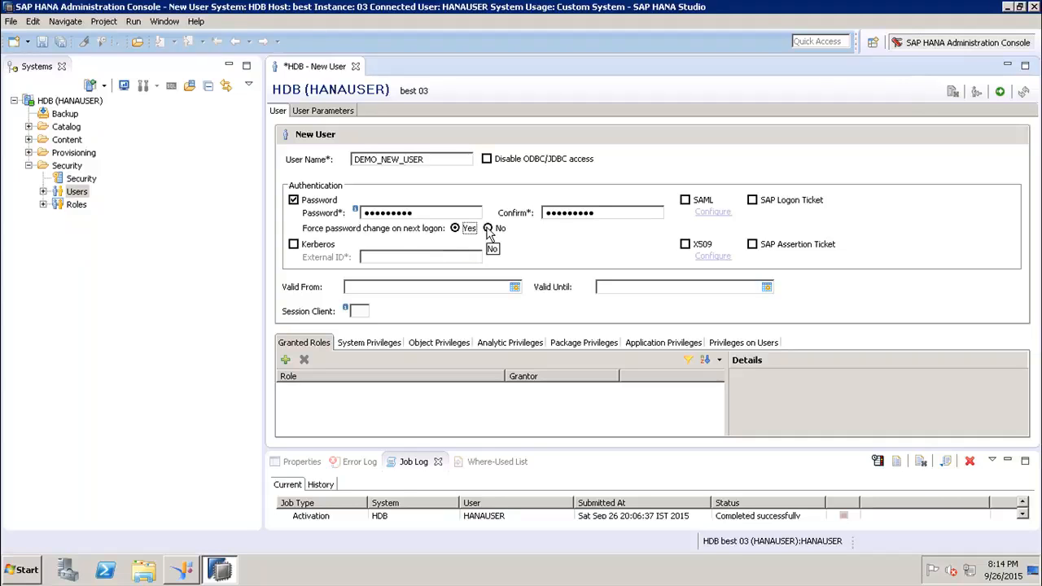
pyautogui.click(488, 230)
# Set Valid From to Sep 26, 2015 and Valid Until to Nov 28, 2015
pyautogui.click(515, 288)
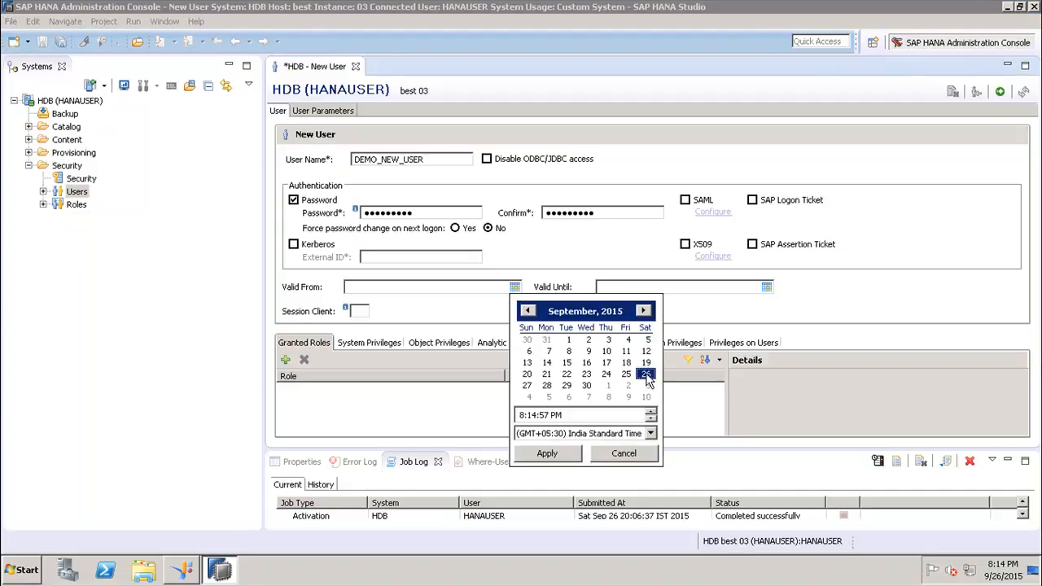
pyautogui.doubleClick(646, 375)
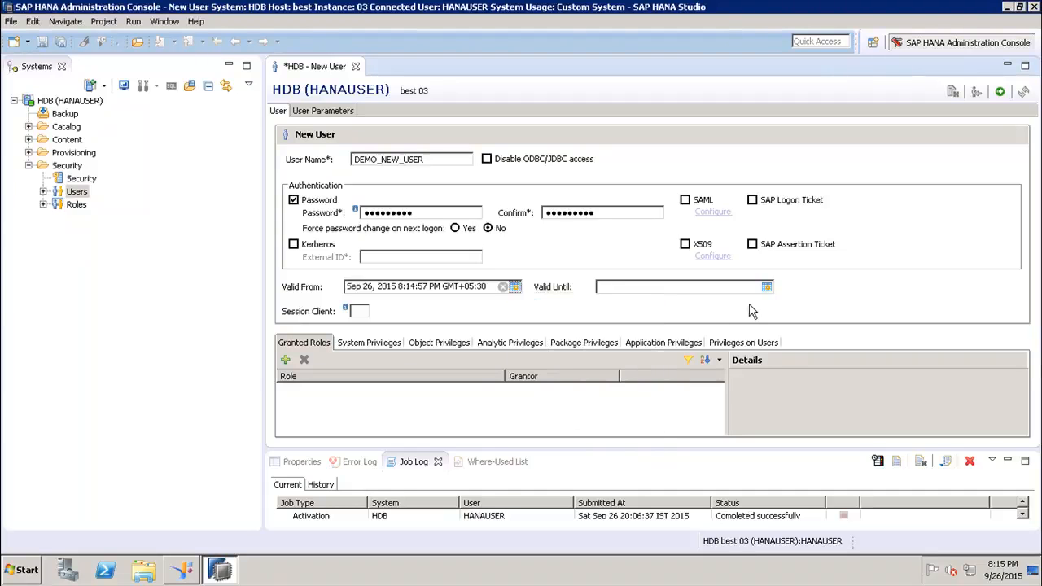
pyautogui.click(767, 291)
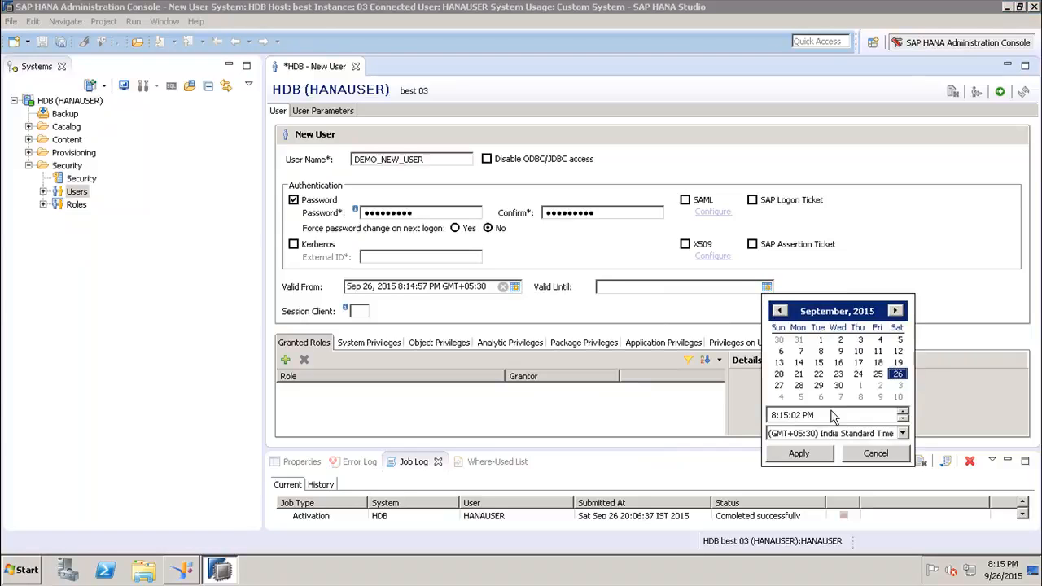
pyautogui.click(901, 404)
pyautogui.click(901, 405)
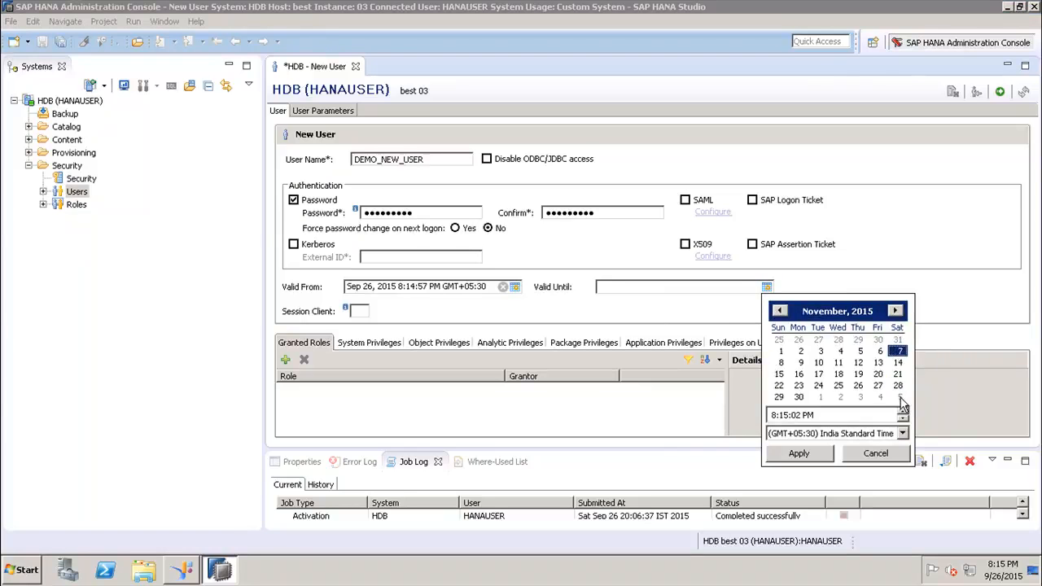
pyautogui.click(898, 387)
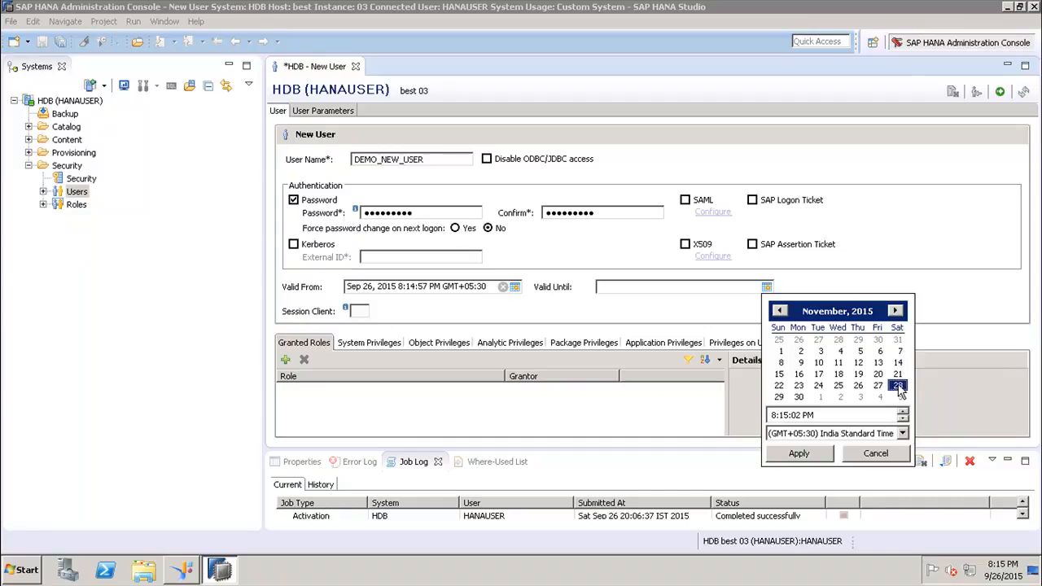
pyautogui.click(796, 454)
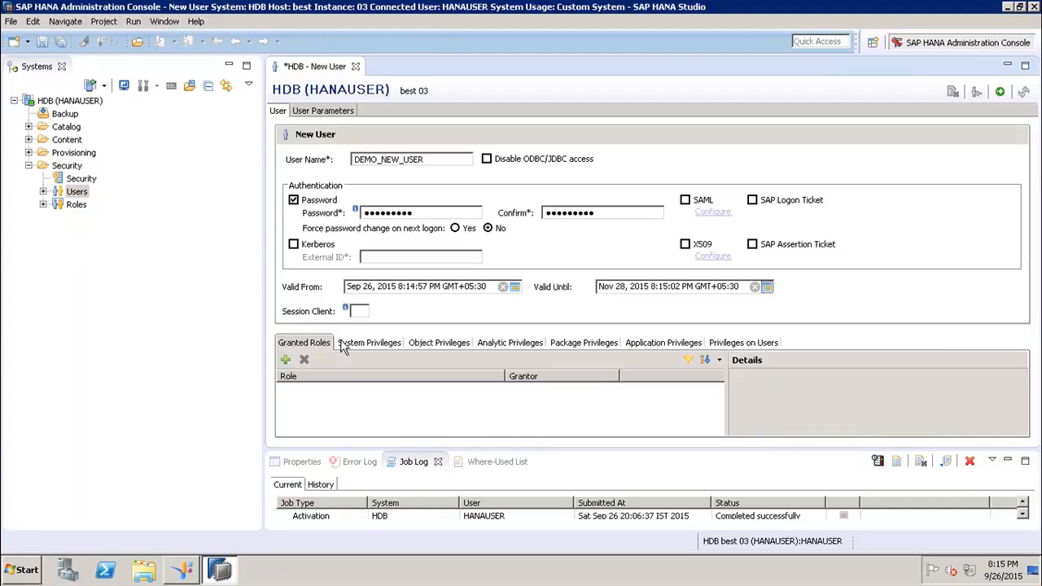
# In Object Privileges, search 'efashio' and add the EFASHION schema as a catalog object
pyautogui.click(434, 348)
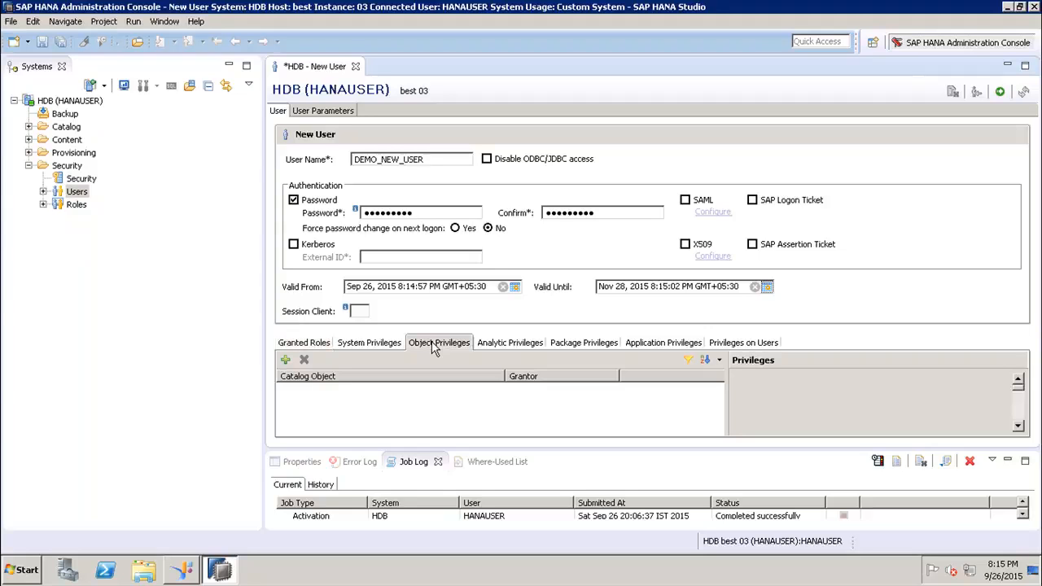
pyautogui.click(285, 360)
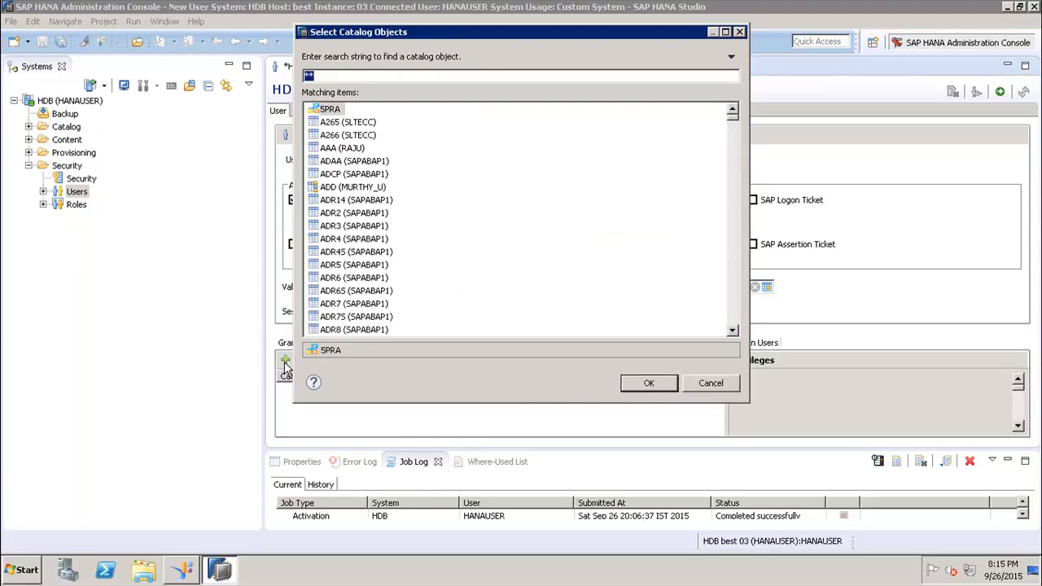
pyautogui.write('efashio')
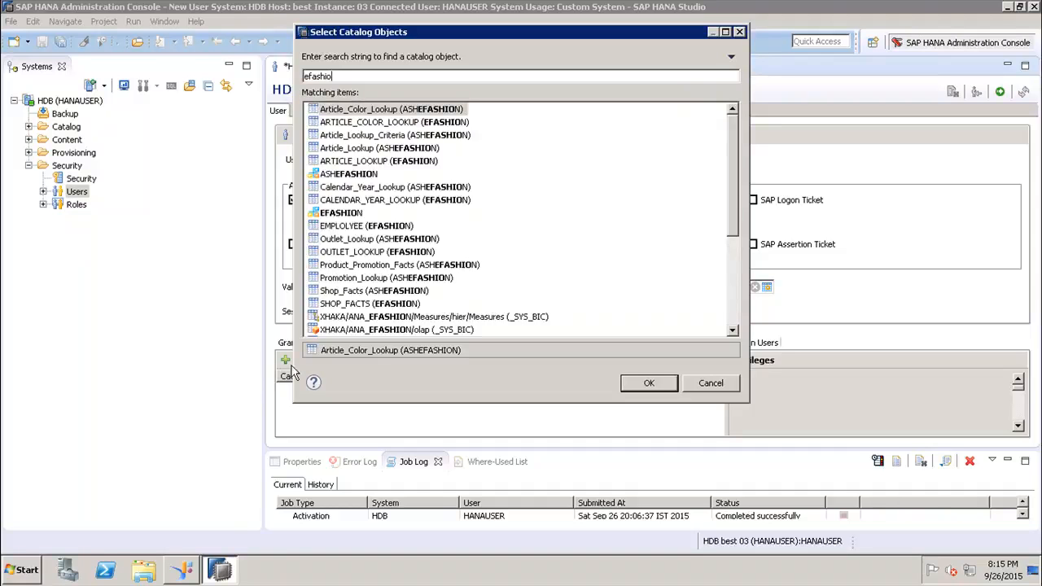
pyautogui.doubleClick(337, 214)
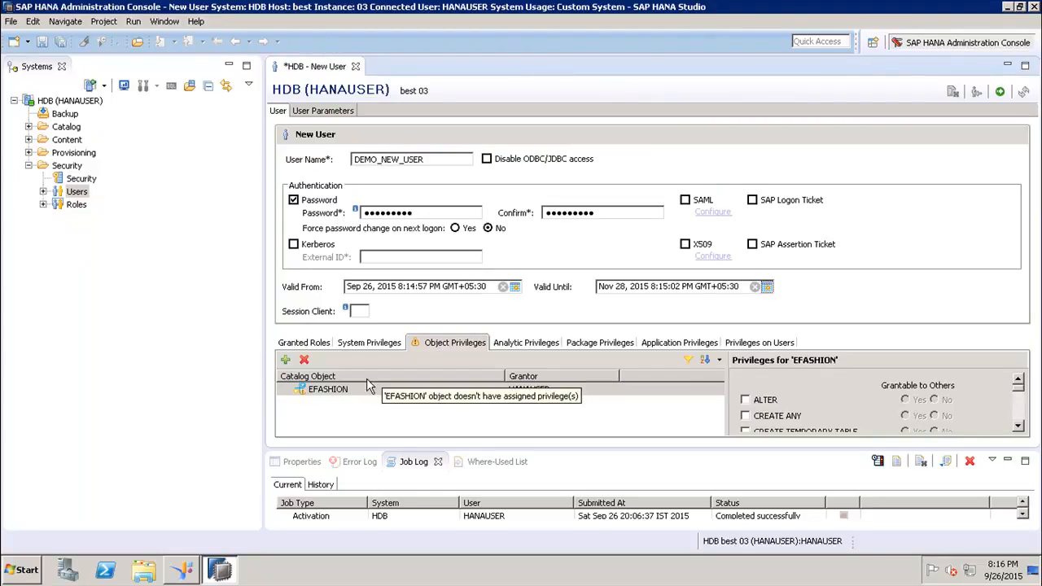
pyautogui.click(316, 345)
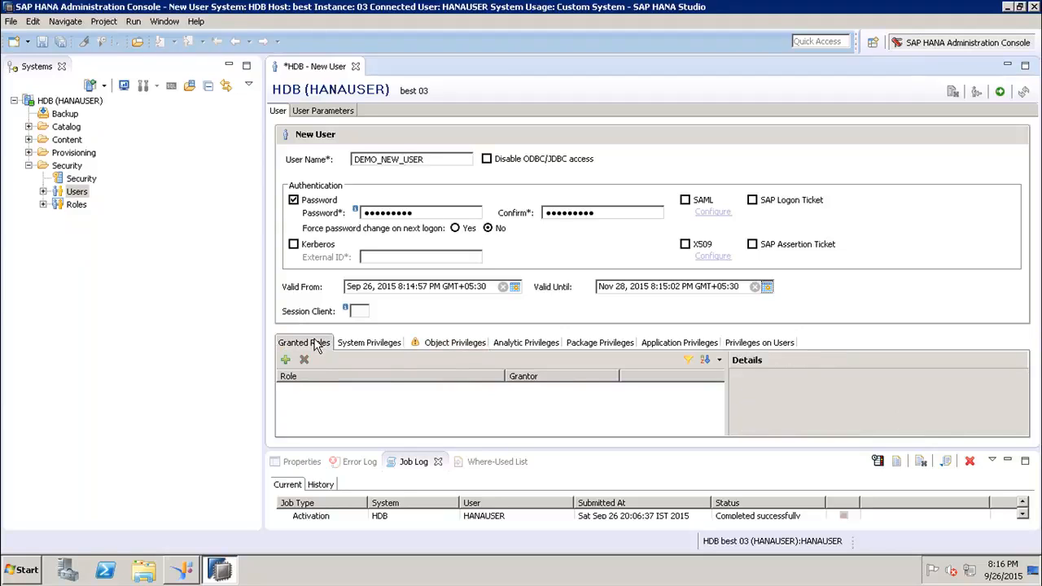
pyautogui.click(364, 346)
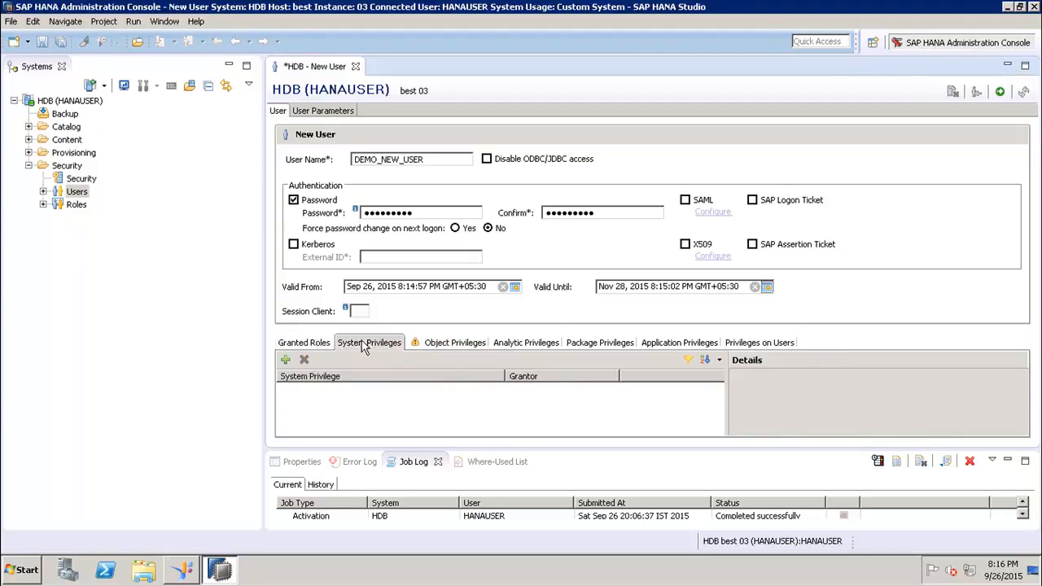
pyautogui.click(442, 349)
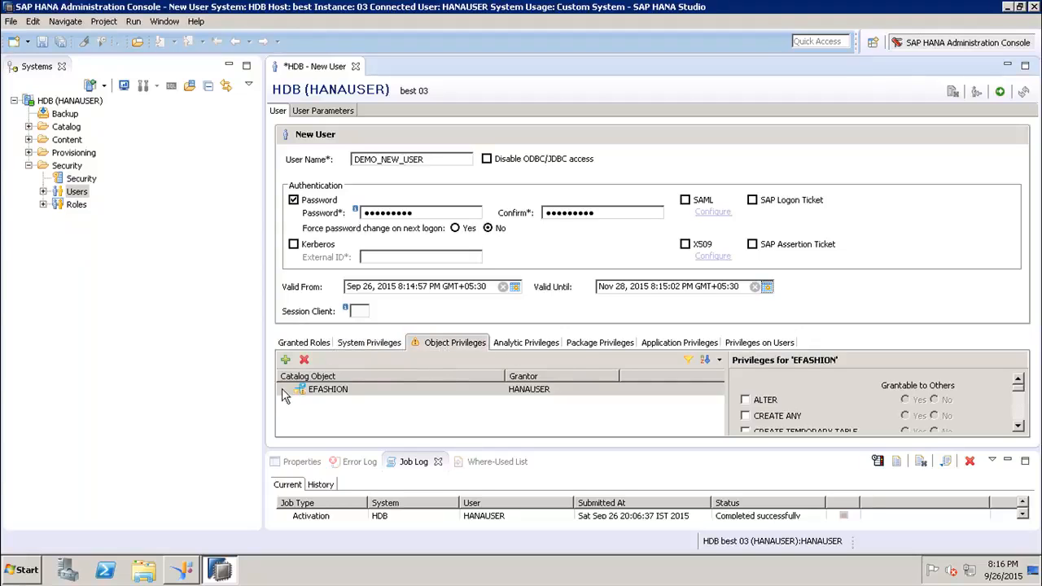
# Scroll the EFASHION privilege list and tick CREATE VIRTUAL FUNCTION PACKAGE
pyautogui.click(1017, 428)
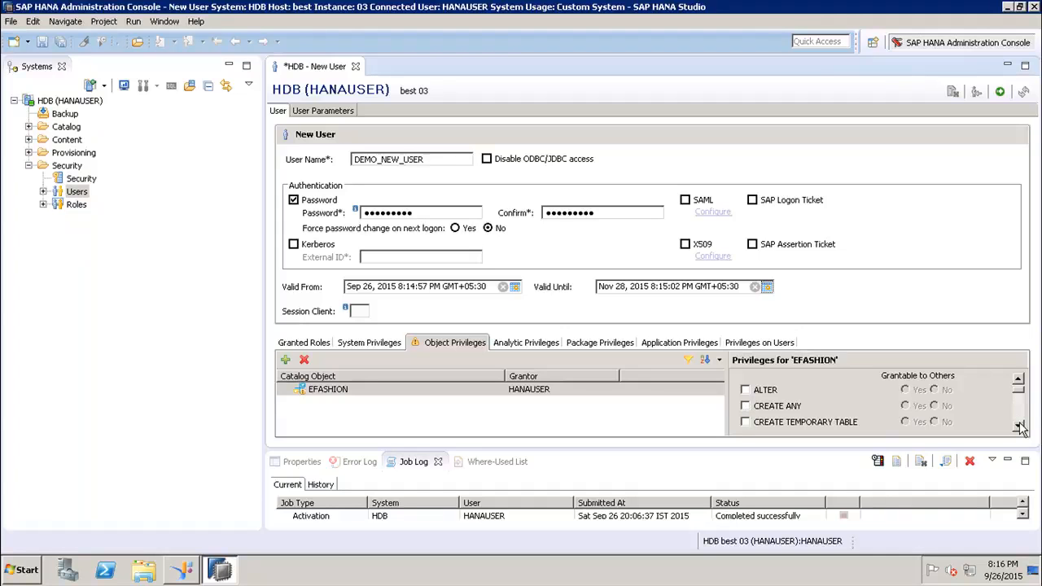
pyautogui.click(1019, 427)
pyautogui.click(1019, 428)
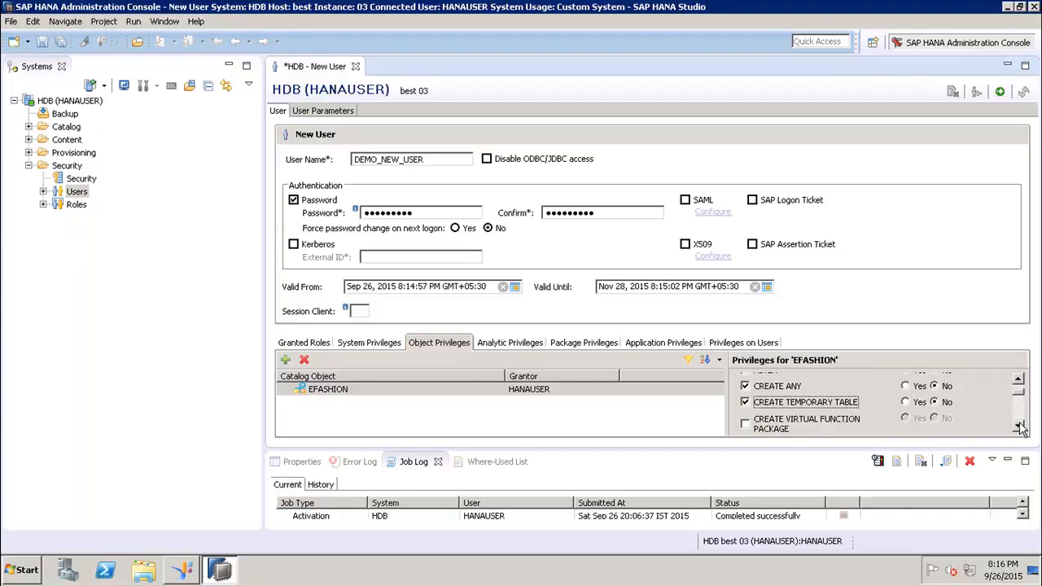
pyautogui.click(1018, 427)
pyautogui.click(1019, 426)
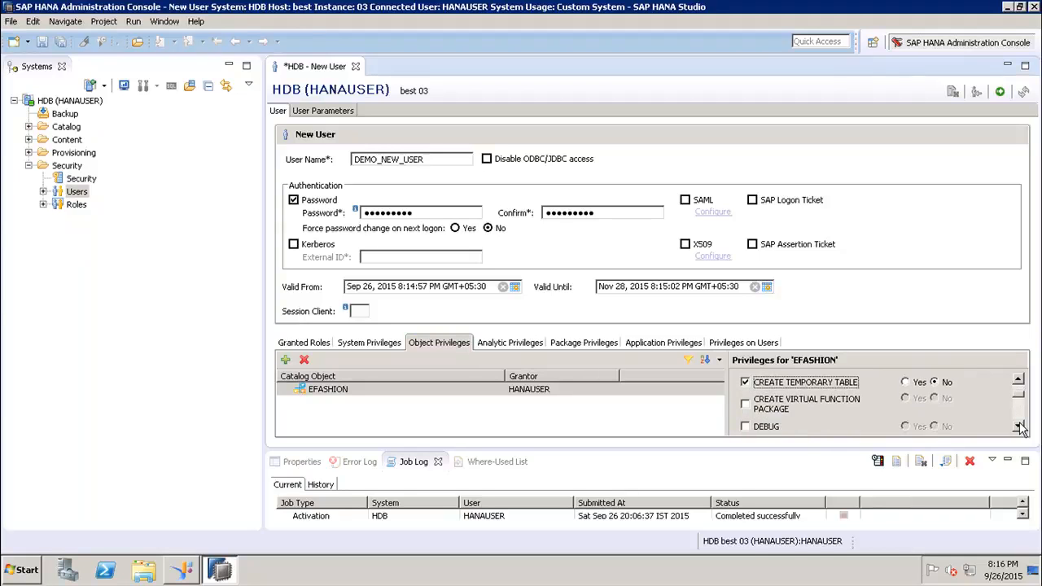
pyautogui.click(744, 404)
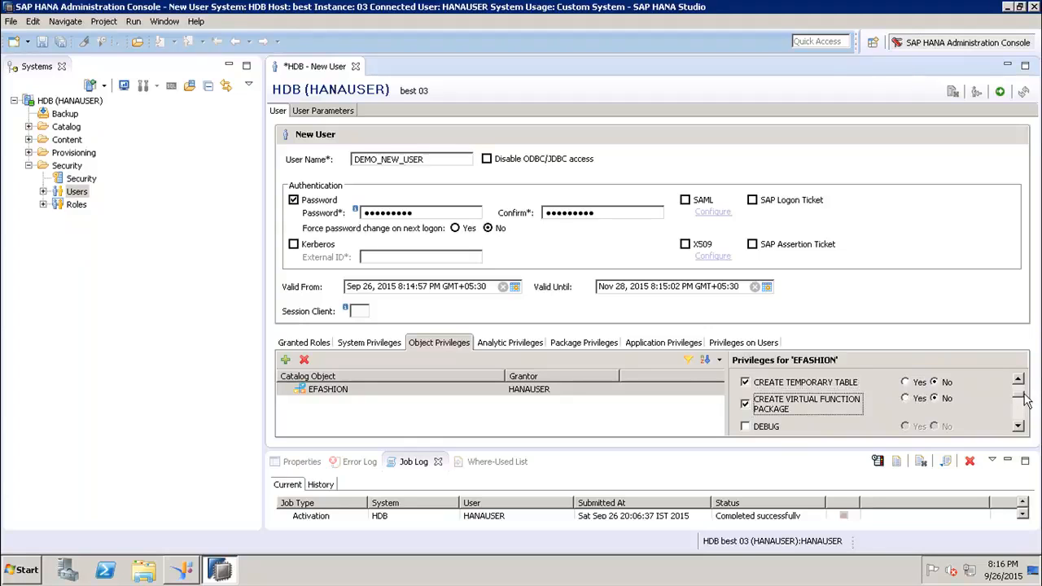
pyautogui.scroll(3, 1023, 397)
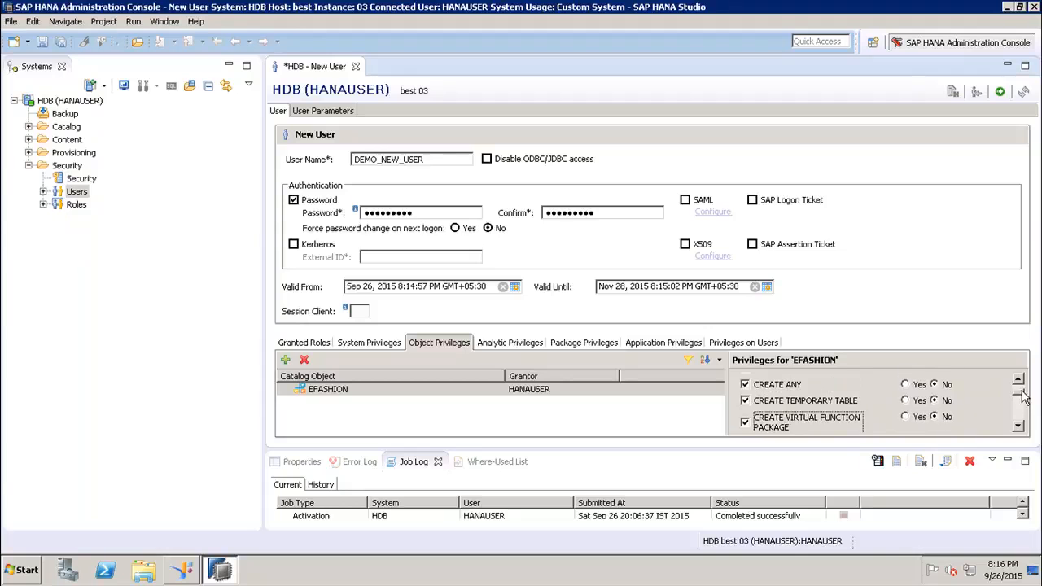
pyautogui.moveTo(1023, 396); pyautogui.dragTo(1023, 407)
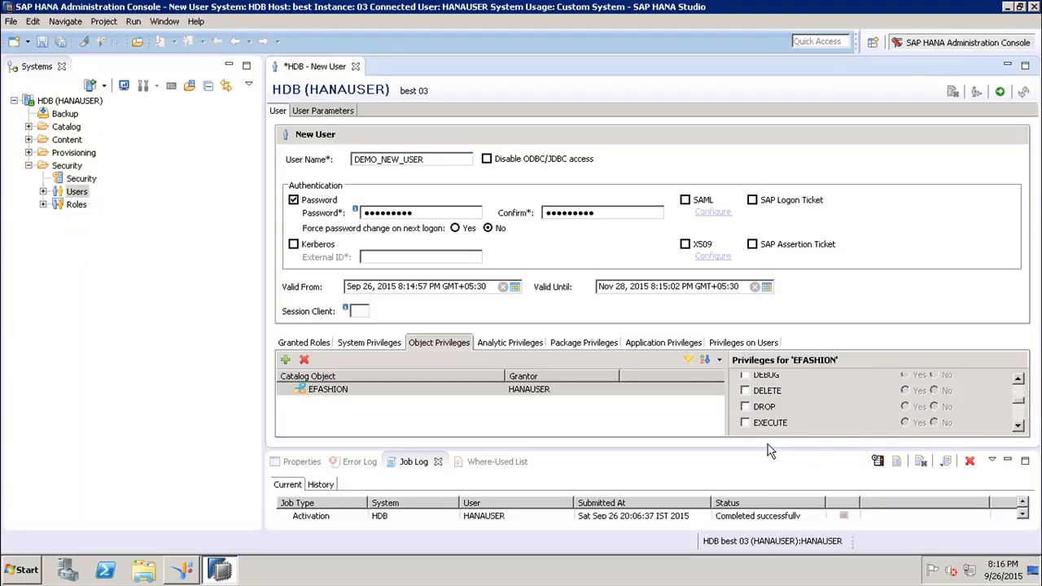
# Grant EXECUTE and CREATE ANY on EFASHION, leaving ALTER not grantable to others
pyautogui.click(745, 423)
pyautogui.scroll(3, 1019, 395)
pyautogui.scroll(1, 1021, 394)
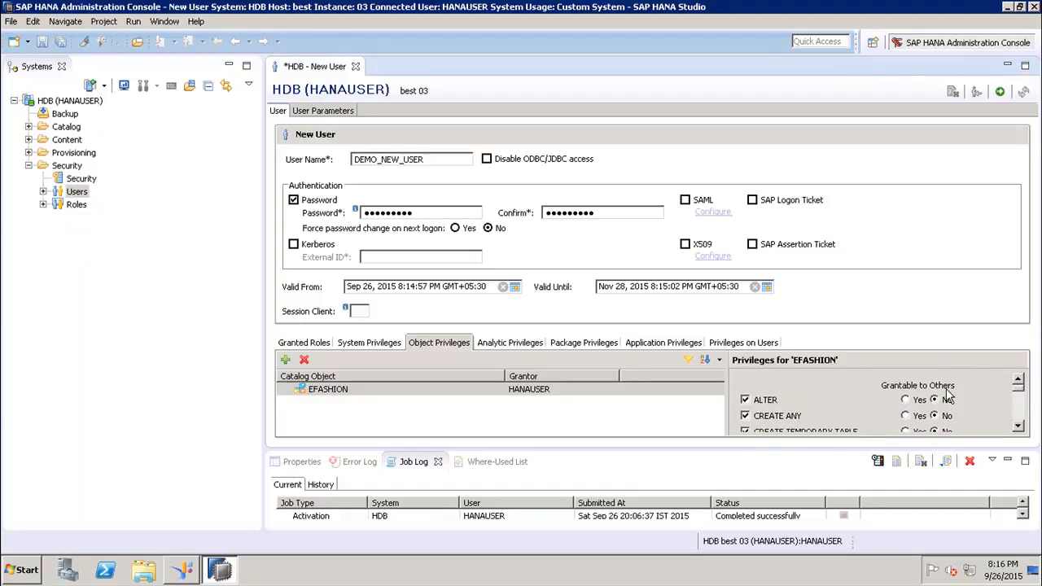
pyautogui.click(905, 400)
pyautogui.click(934, 399)
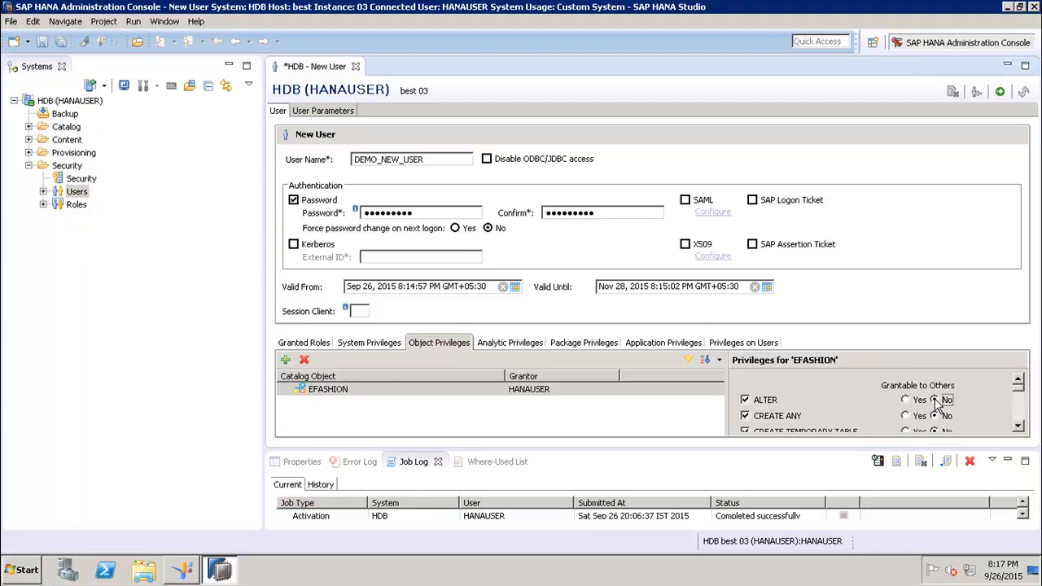
pyautogui.click(744, 415)
# Deploy DEMO_NEW_USER on HDB with the Deploy (F8) button
pyautogui.click(1000, 93)
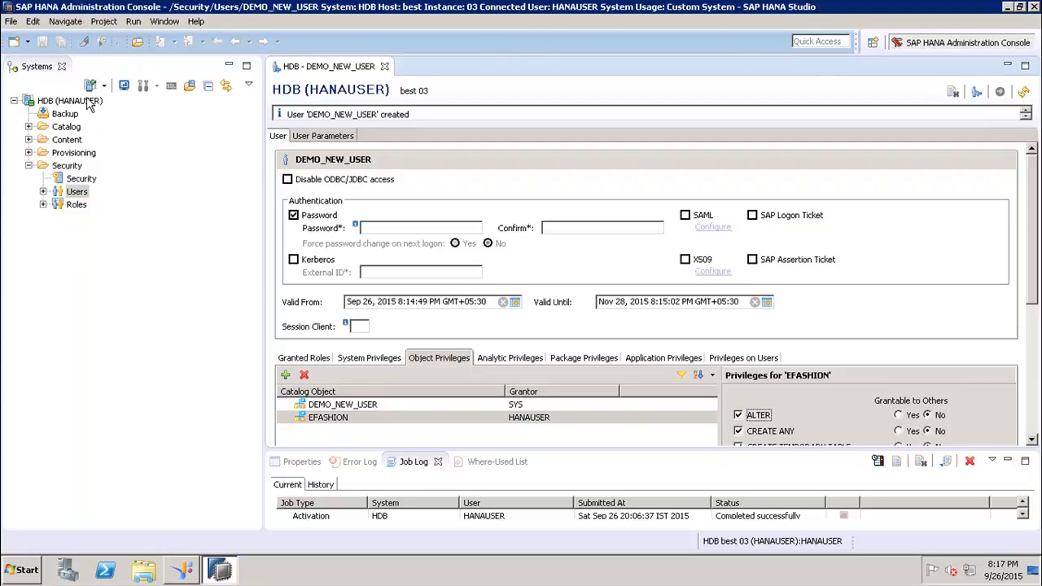
pyautogui.click(113, 272)
# Add a system with host name best and instance number 03, advancing to connection properties
pyautogui.rightClick(112, 273)
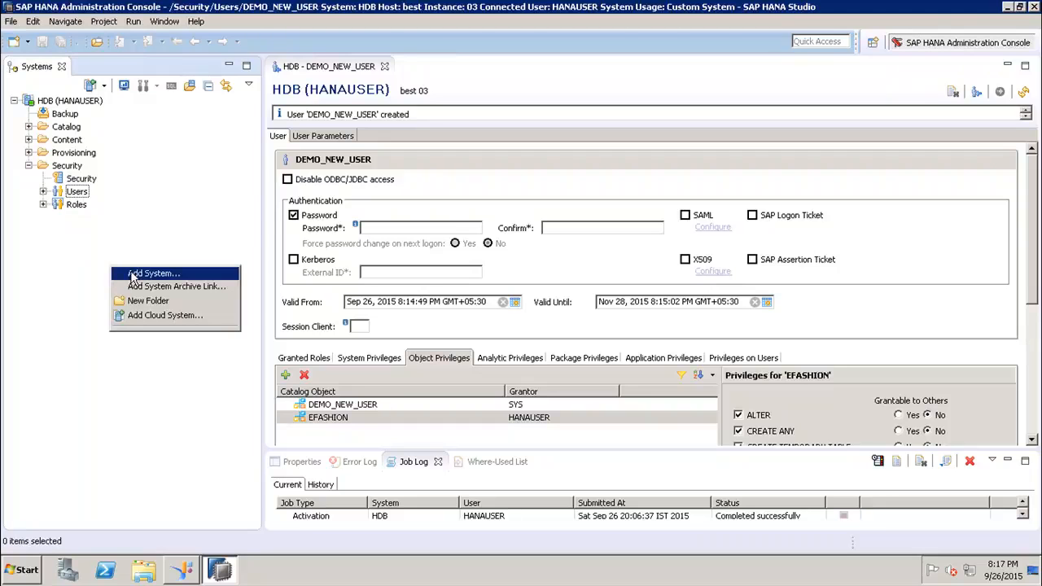
pyautogui.click(134, 275)
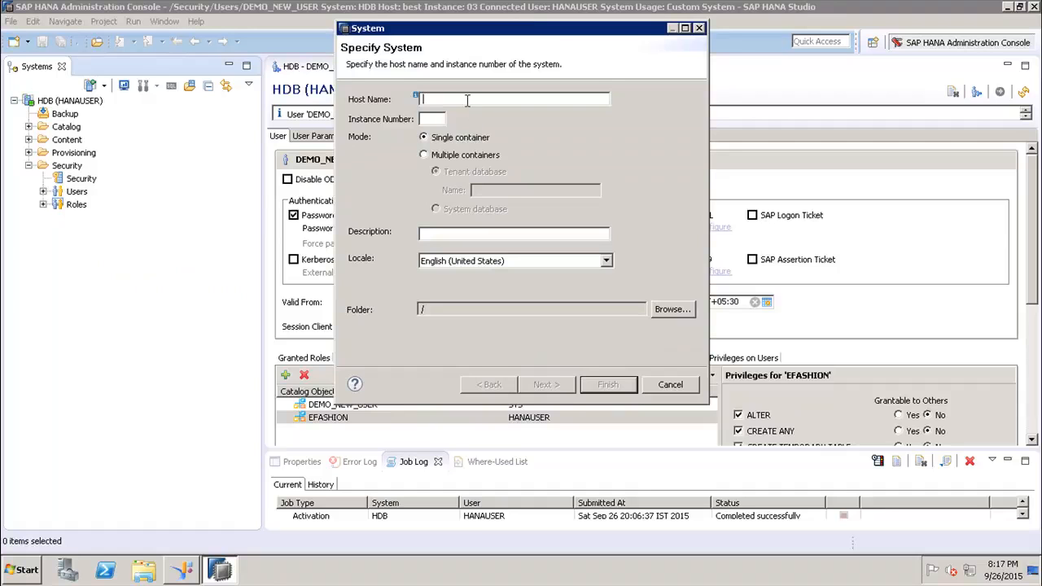
pyautogui.write('best')
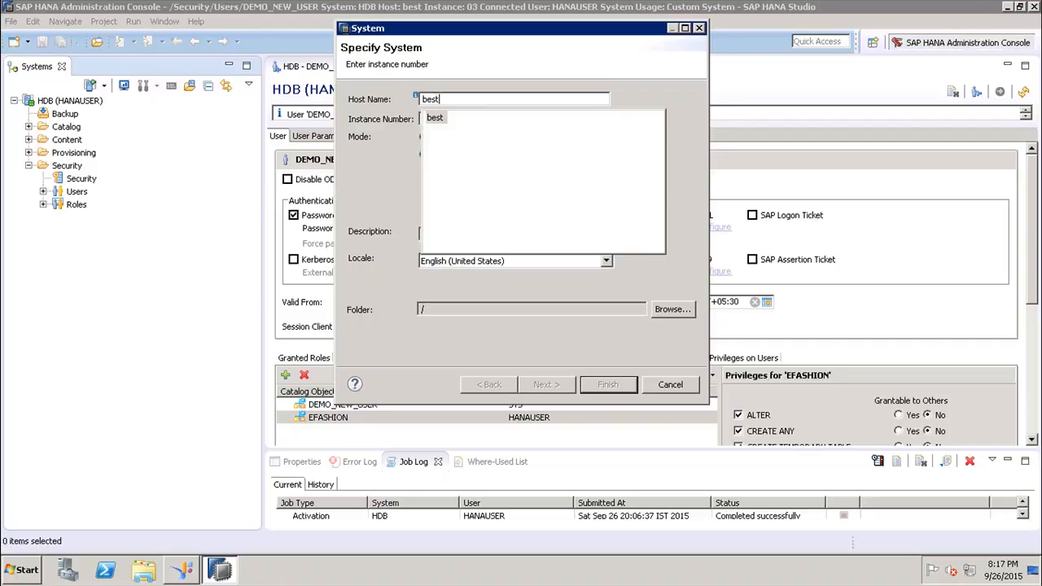
pyautogui.click(436, 119)
pyautogui.click(436, 119)
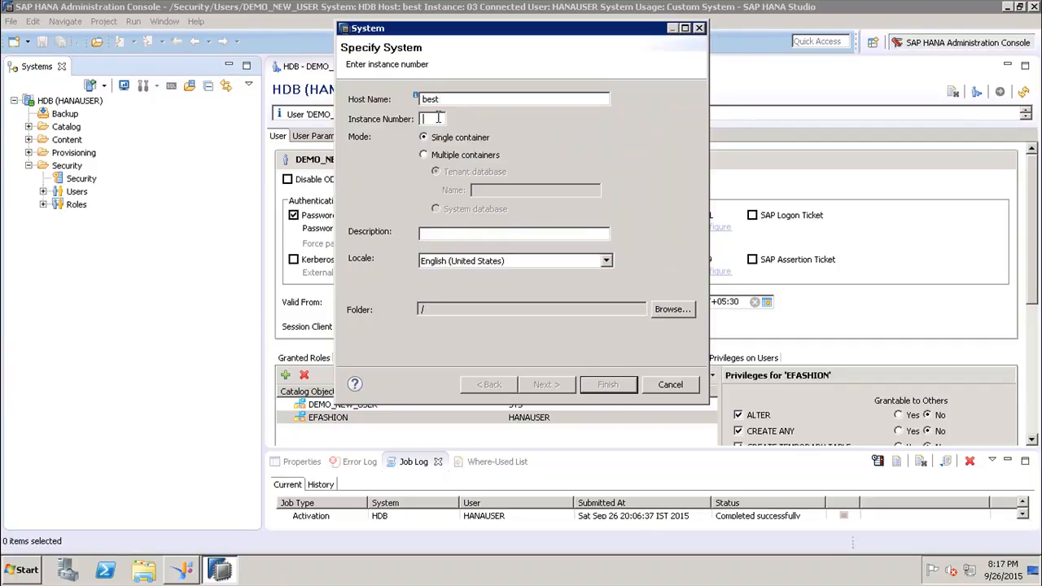
pyautogui.write('03')
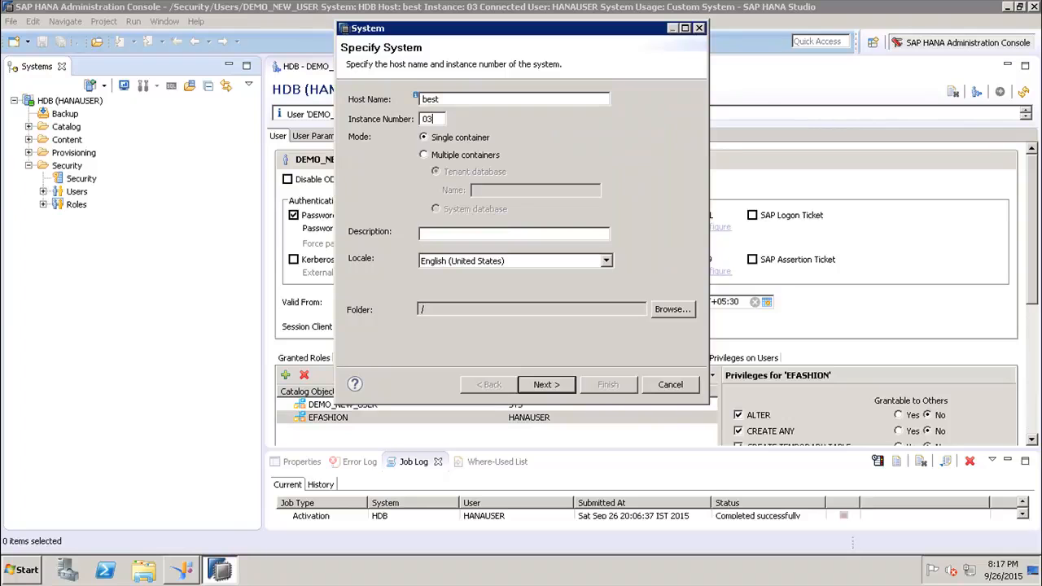
pyautogui.click(541, 382)
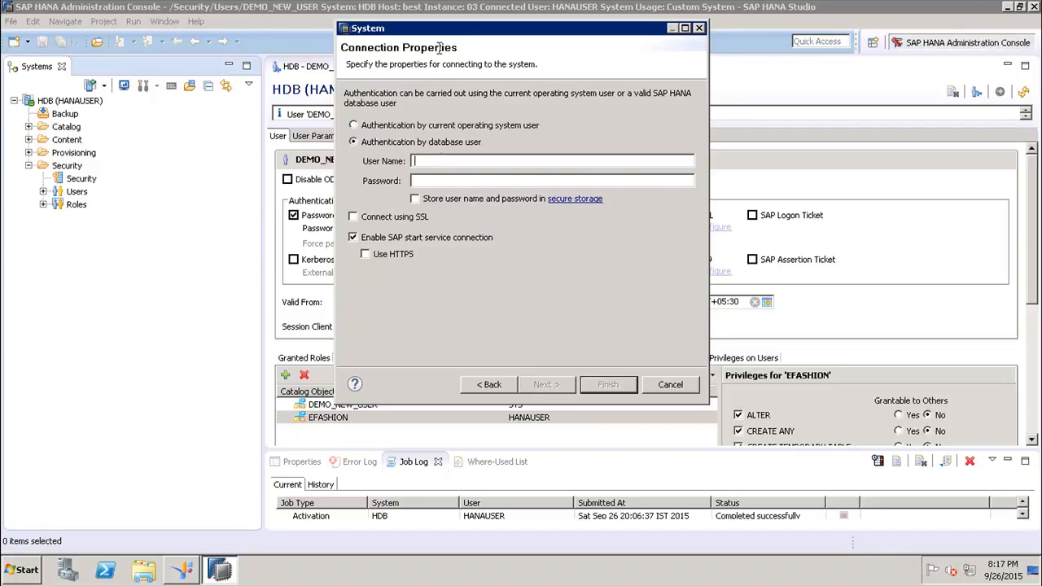
# Connect as database user DEMO_NEW_USER with its password and finish the connection
pyautogui.moveTo(480, 33); pyautogui.dragTo(573, 61)
pyautogui.write('DEM')
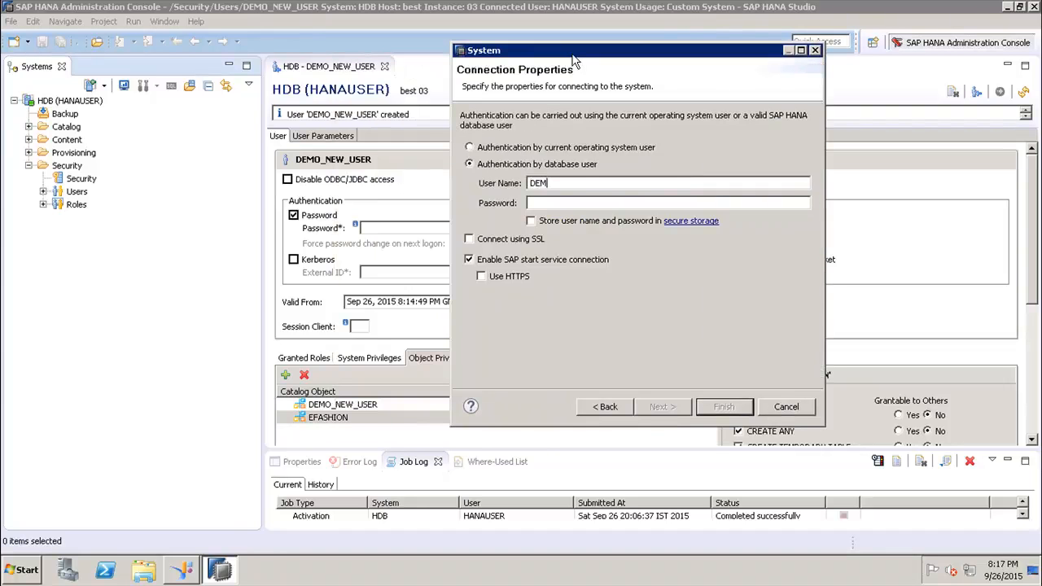
pyautogui.write('O_NEW_USER')
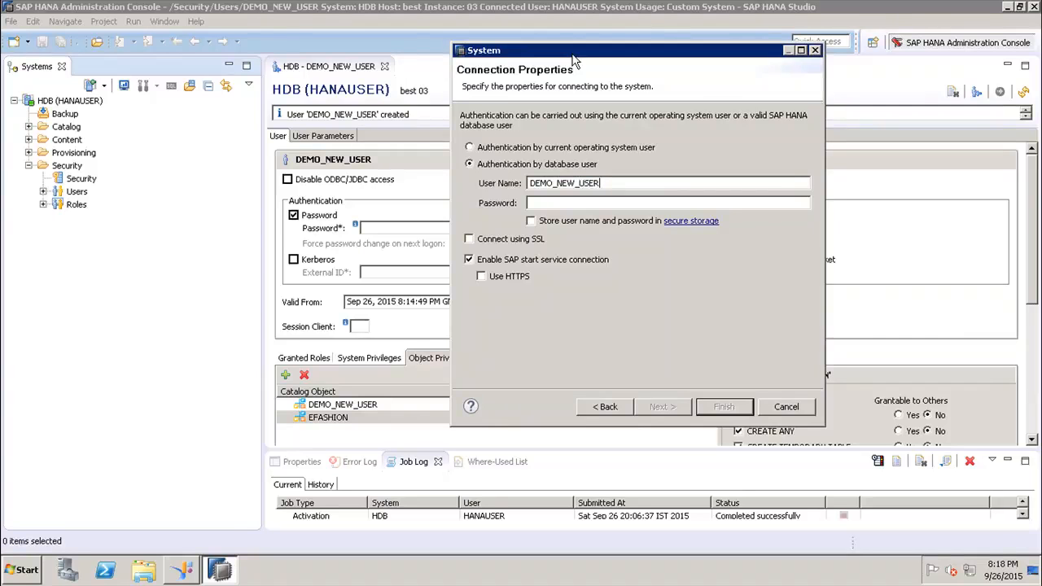
pyautogui.click(618, 205)
pyautogui.write('*********')
pyautogui.click(719, 412)
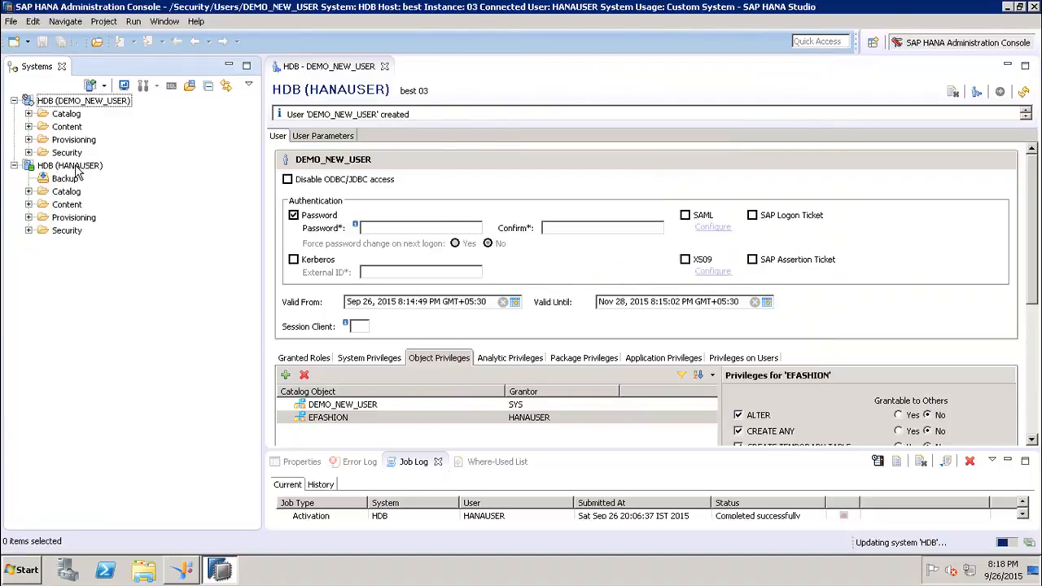
# Expand Catalog under HDB (DEMO_NEW_USER) to see EFASHION, then re-expand HDB (HANAUSER) to compare
pyautogui.click(29, 193)
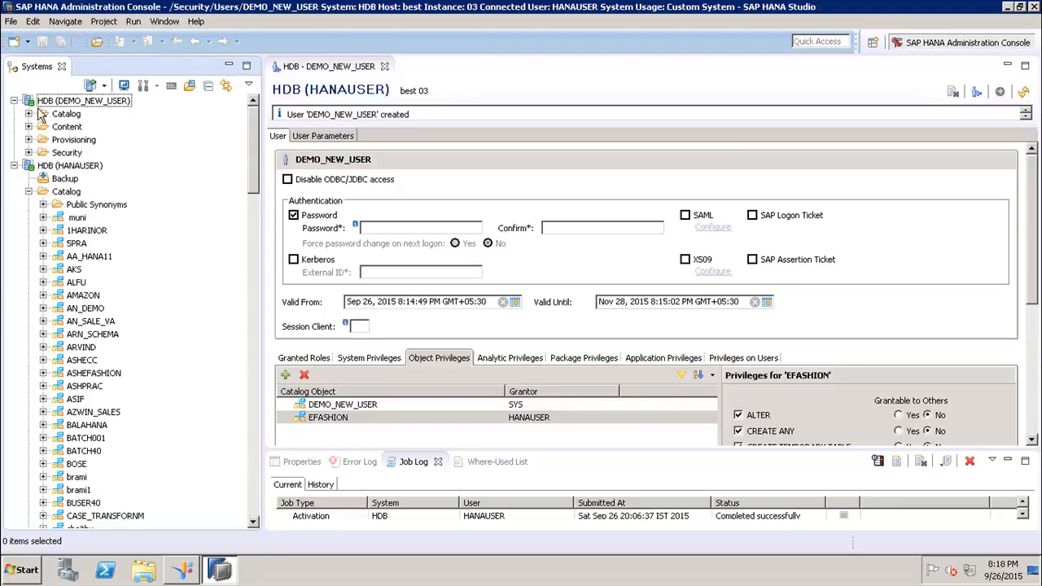
pyautogui.click(15, 166)
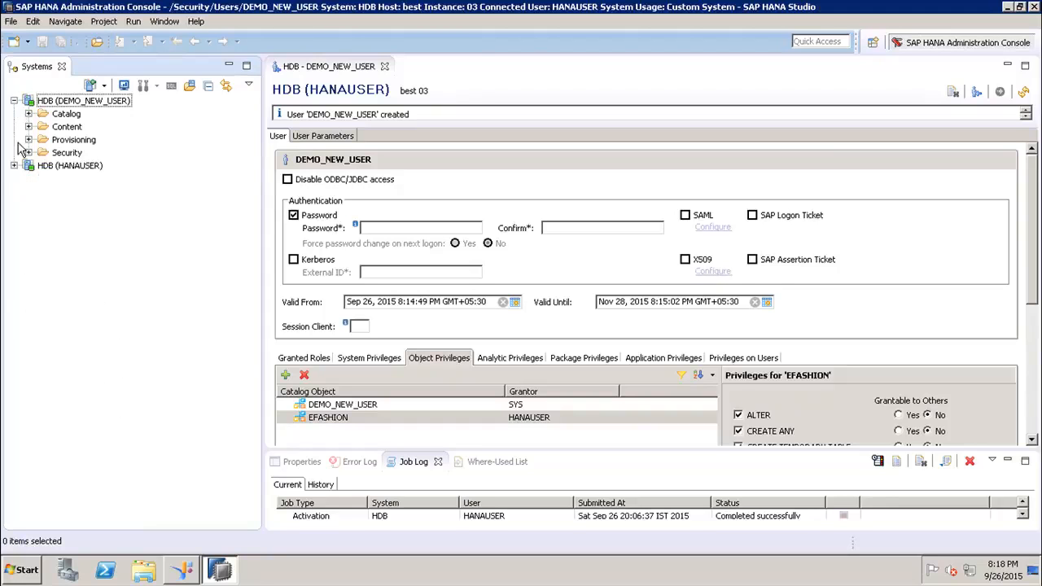
pyautogui.click(29, 114)
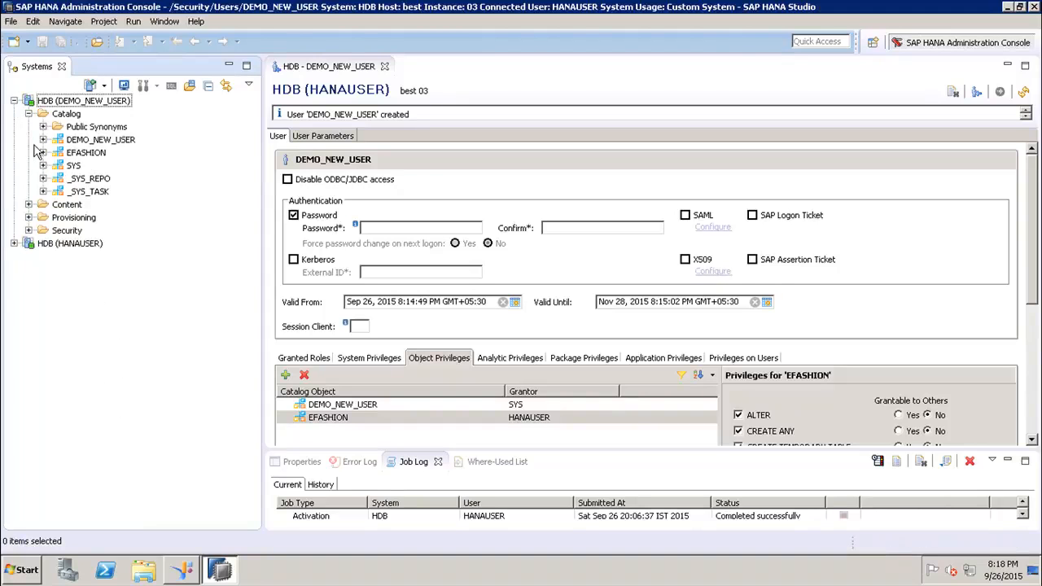
pyautogui.click(90, 155)
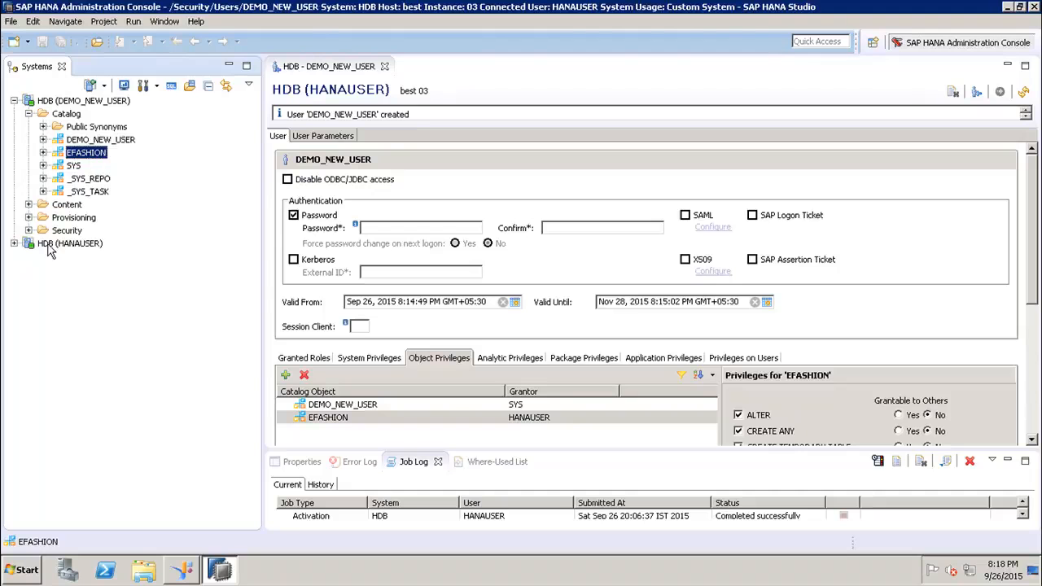
pyautogui.click(13, 245)
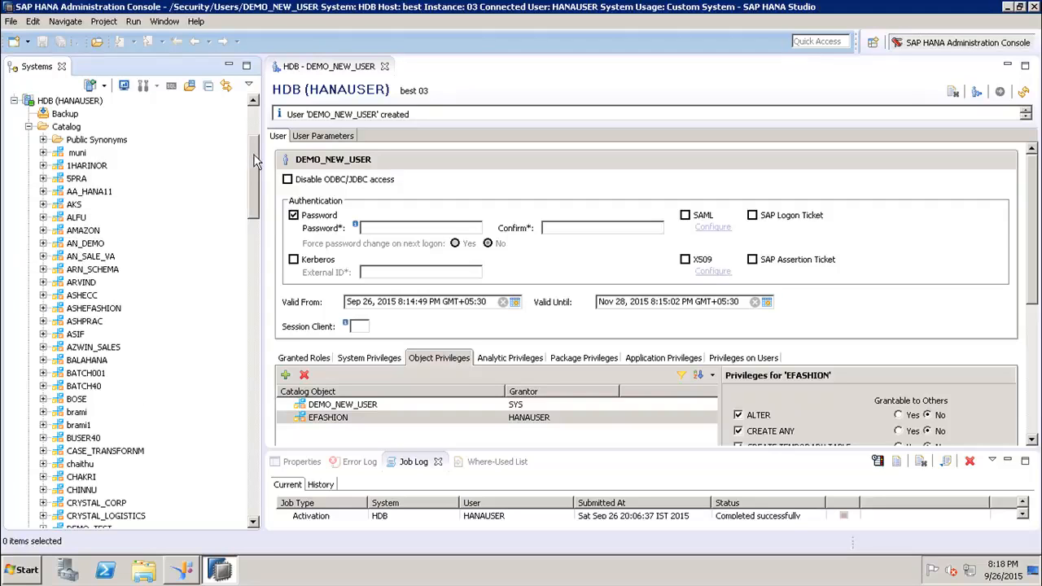
# Inspect the SYS, _SYS_REPO, _SYS_TASK and EFASHION schemas under DEMO_NEW_USER, then collapse both connections
pyautogui.click(253, 112)
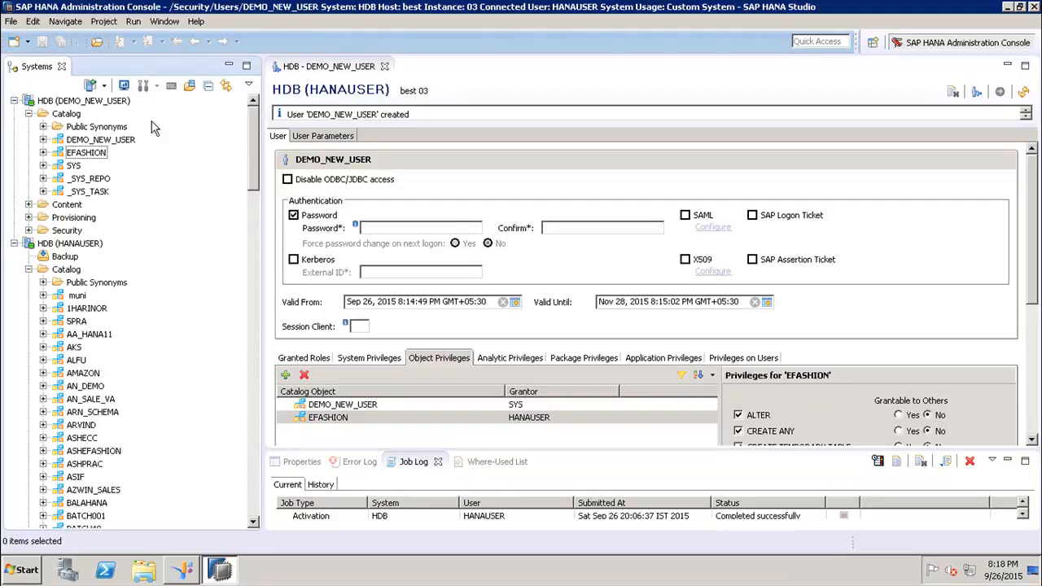
pyautogui.click(74, 166)
pyautogui.click(79, 181)
pyautogui.click(85, 194)
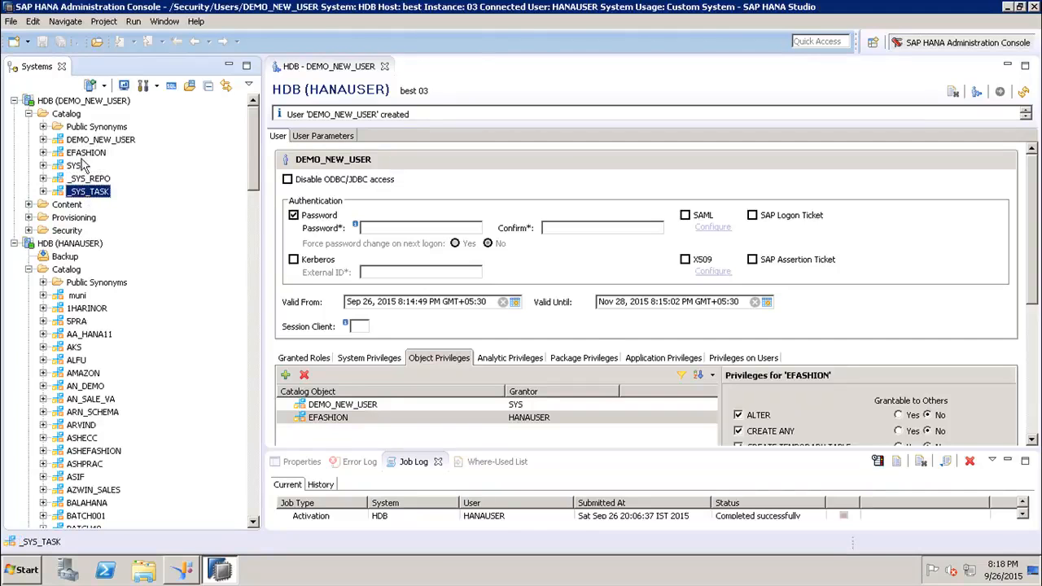
pyautogui.click(85, 155)
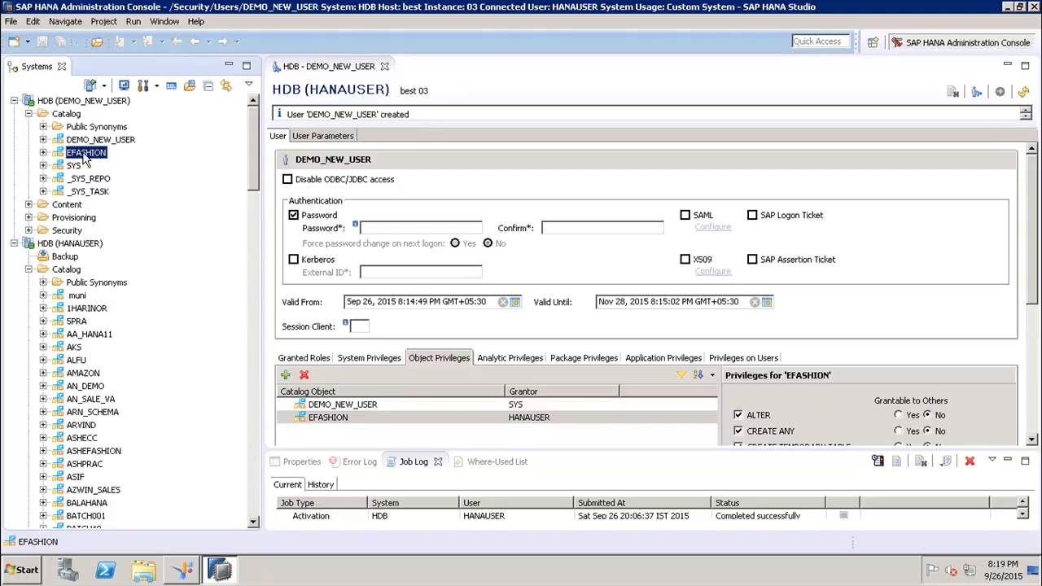
pyautogui.click(13, 101)
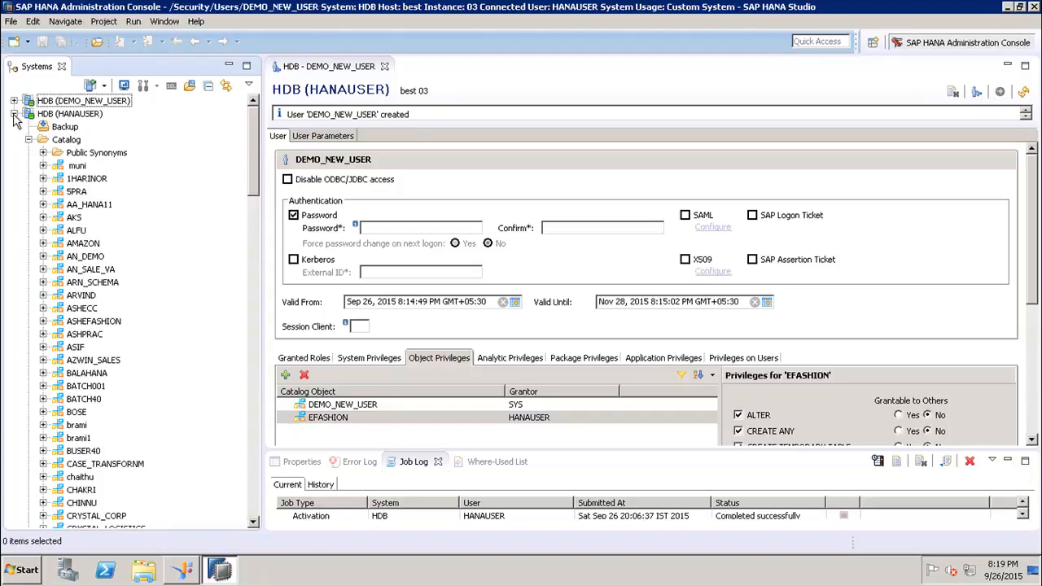
pyautogui.click(14, 114)
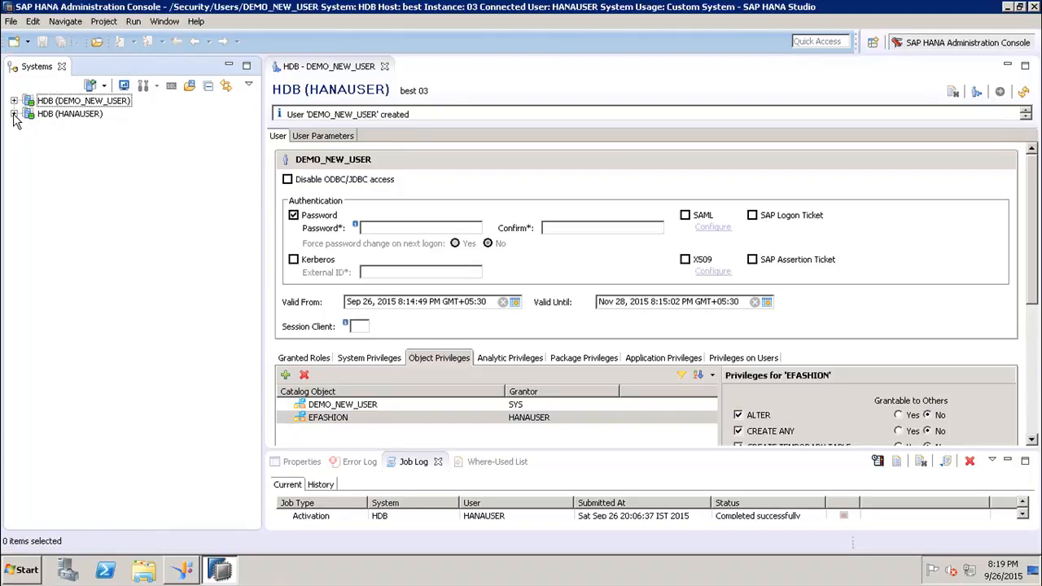